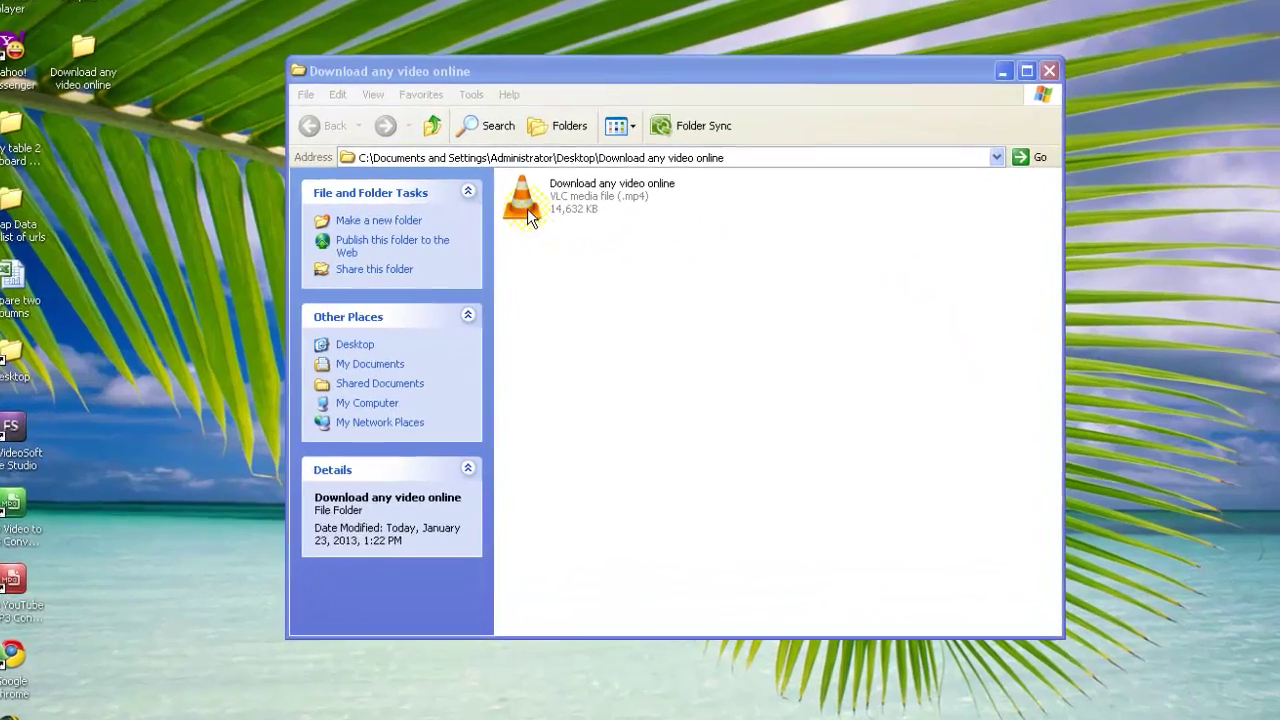
# Step: Try deleting the video file normally and dismiss the file-in-use error
pyautogui.rightClick(455, 192)
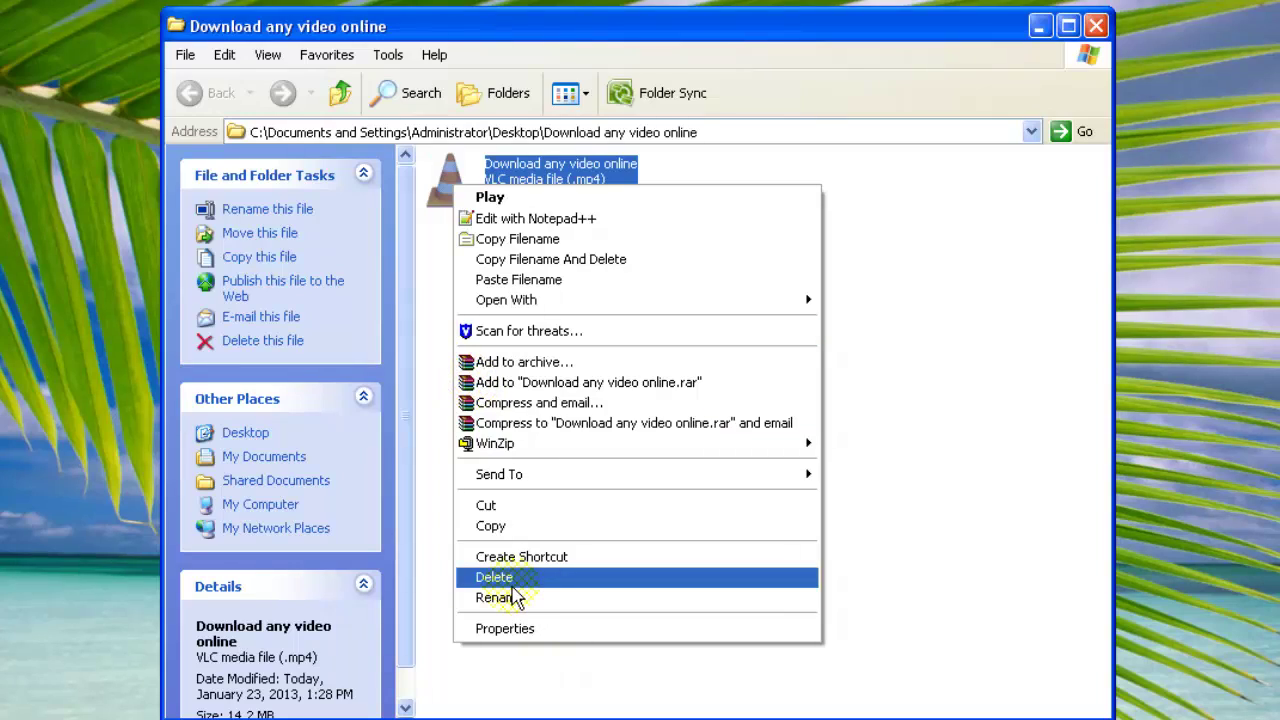
pyautogui.click(514, 585)
pyautogui.click(614, 433)
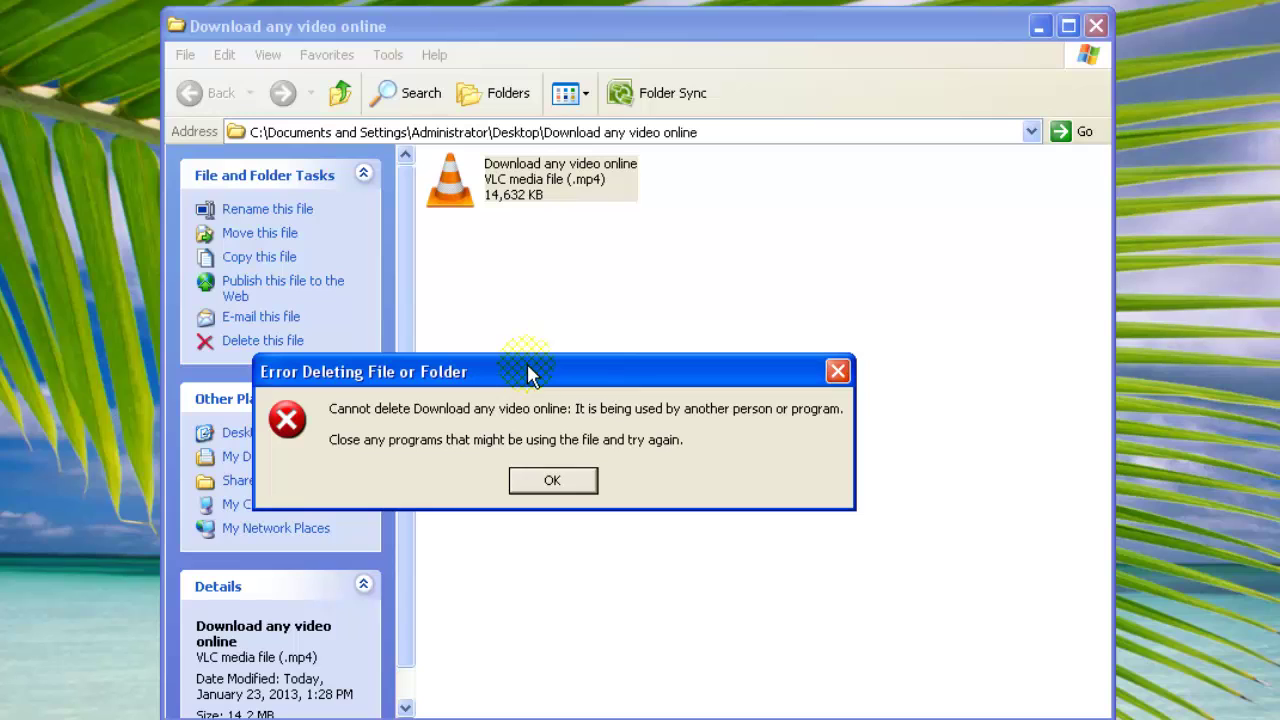
pyautogui.click(551, 484)
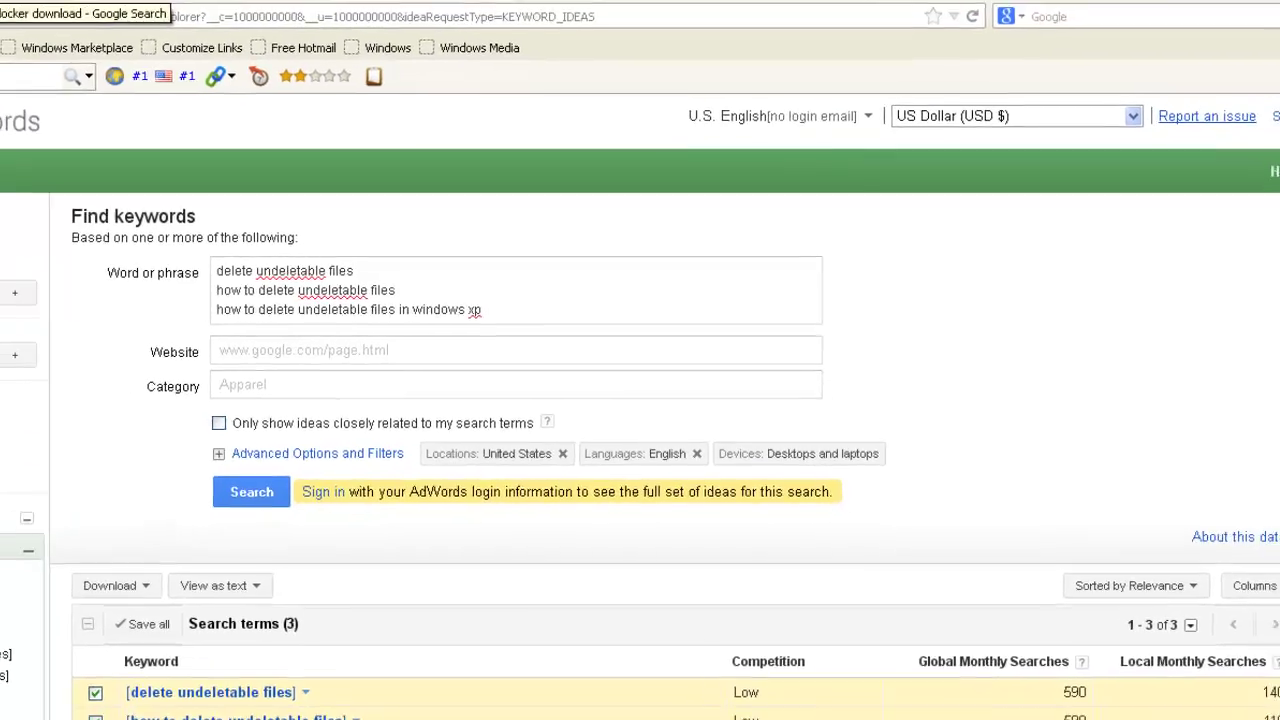
# Step: Return to the Google results for 'empty loop unlocker download' and select the query text
pyautogui.click(115, 50)
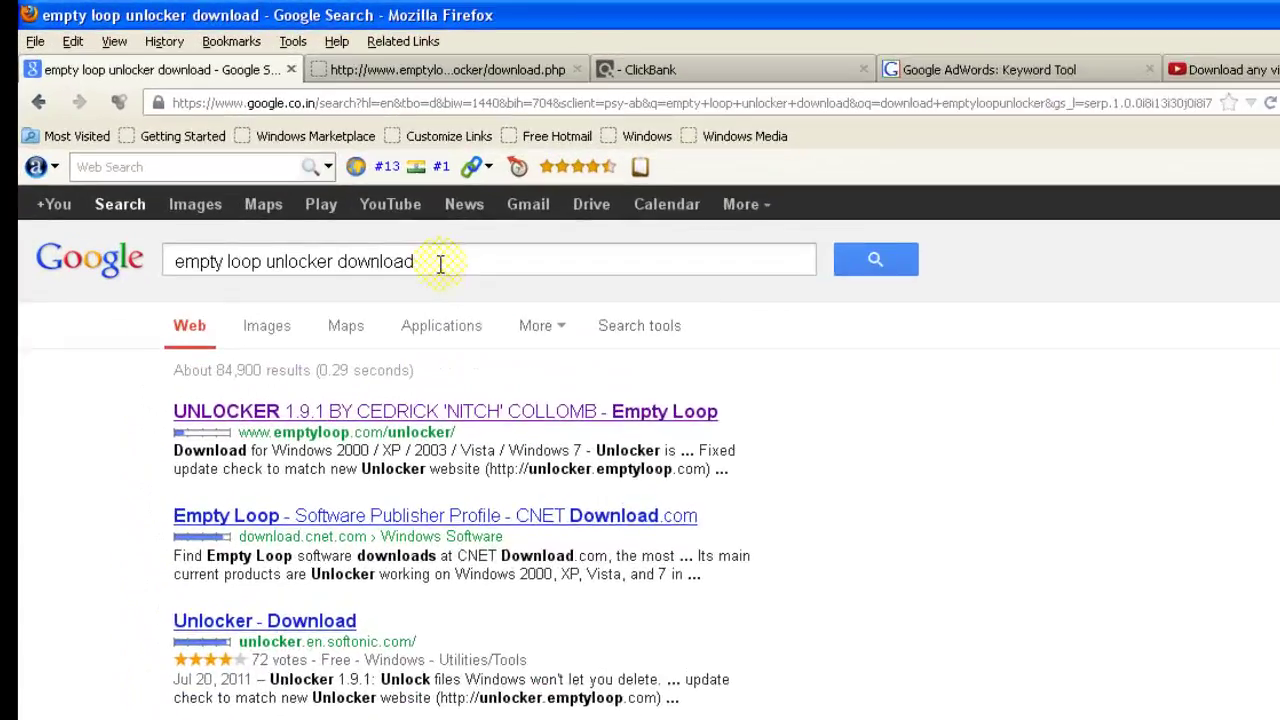
pyautogui.moveTo(316, 190); pyautogui.dragTo(149, 204)
pyautogui.moveTo(283, 388); pyautogui.dragTo(211, 387)
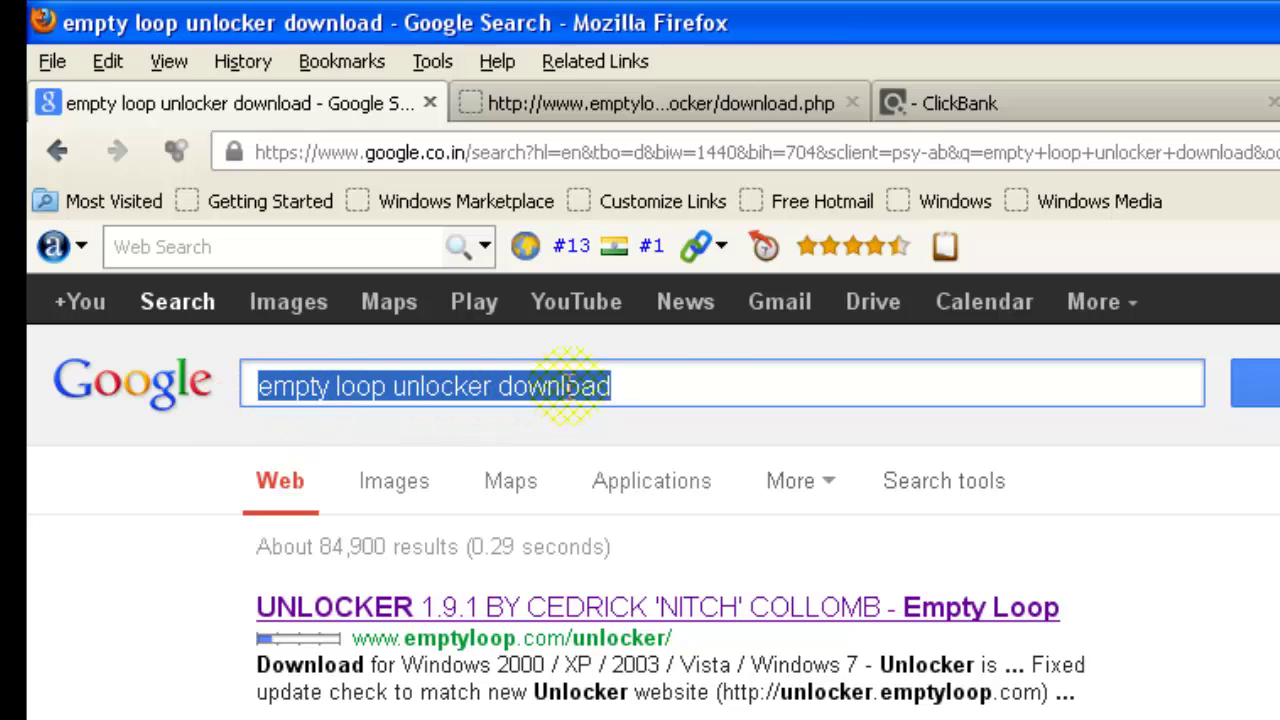
pyautogui.click(707, 390)
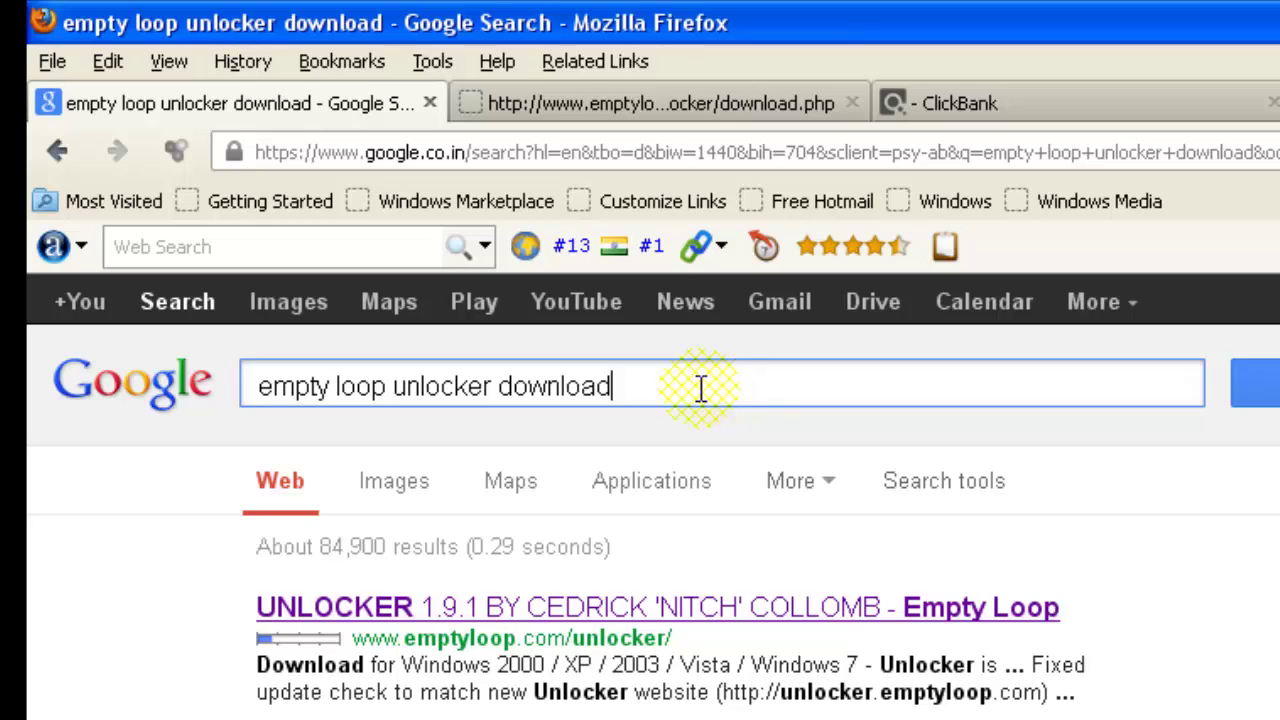
# Step: Open the UNLOCKER 1.9.1 result in a new tab and download the 64-bit installer
pyautogui.rightClick(452, 615)
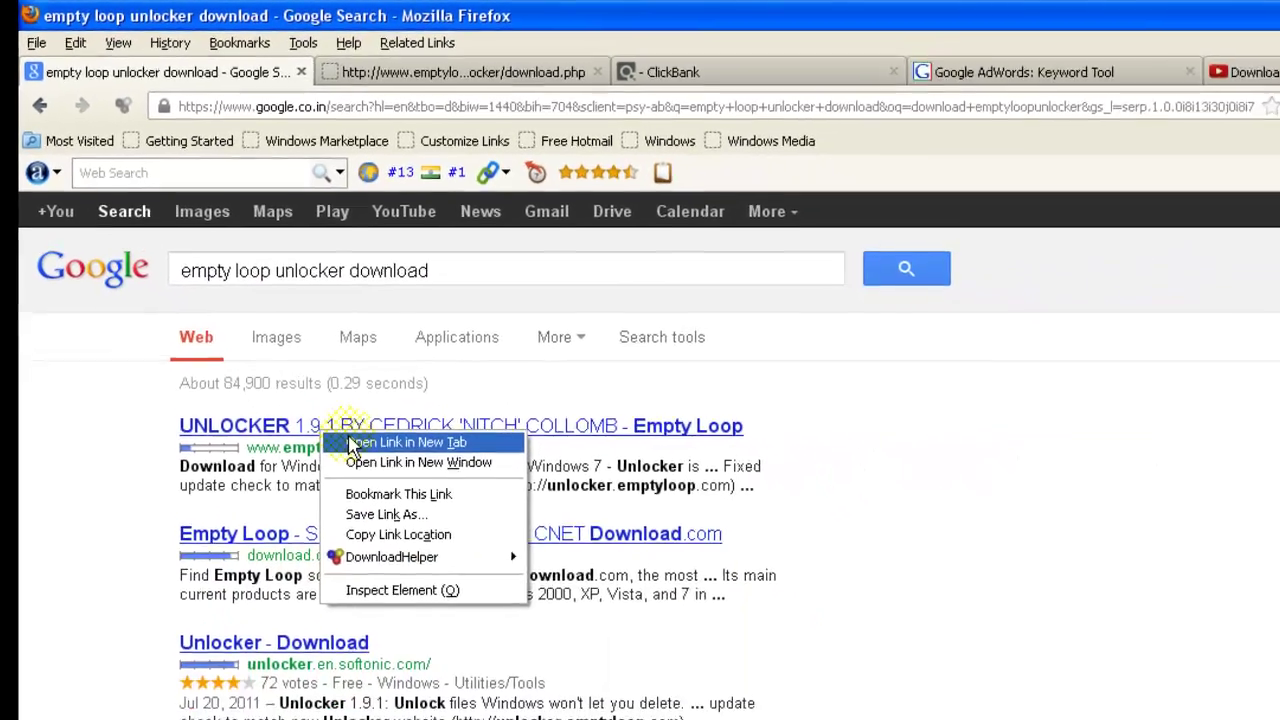
pyautogui.click(445, 551)
pyautogui.click(371, 72)
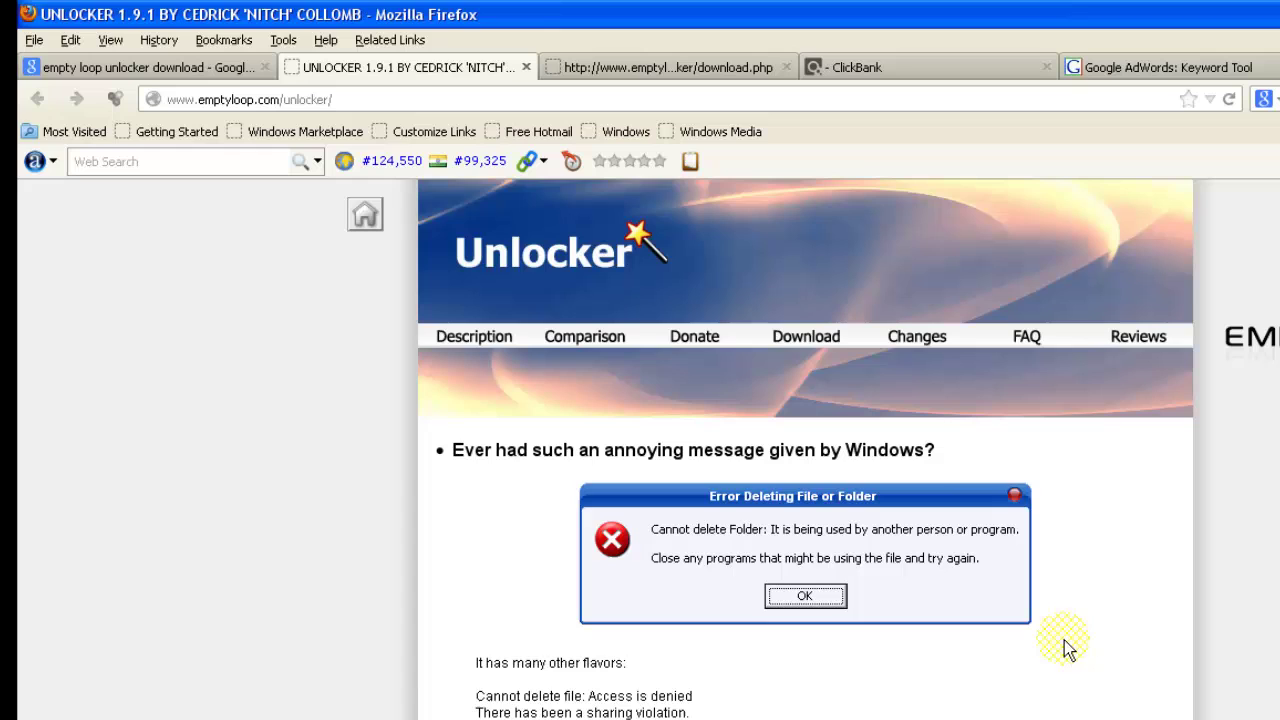
pyautogui.click(789, 357)
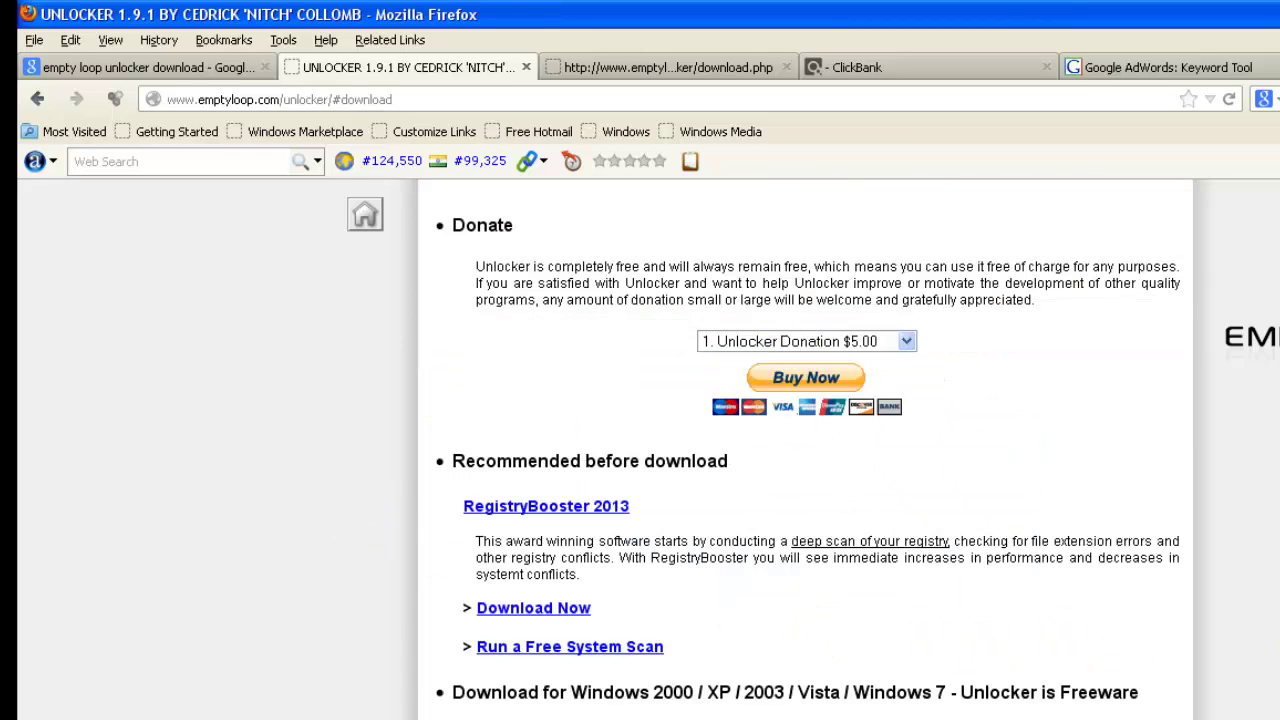
pyautogui.scroll(-2, 800, 450)
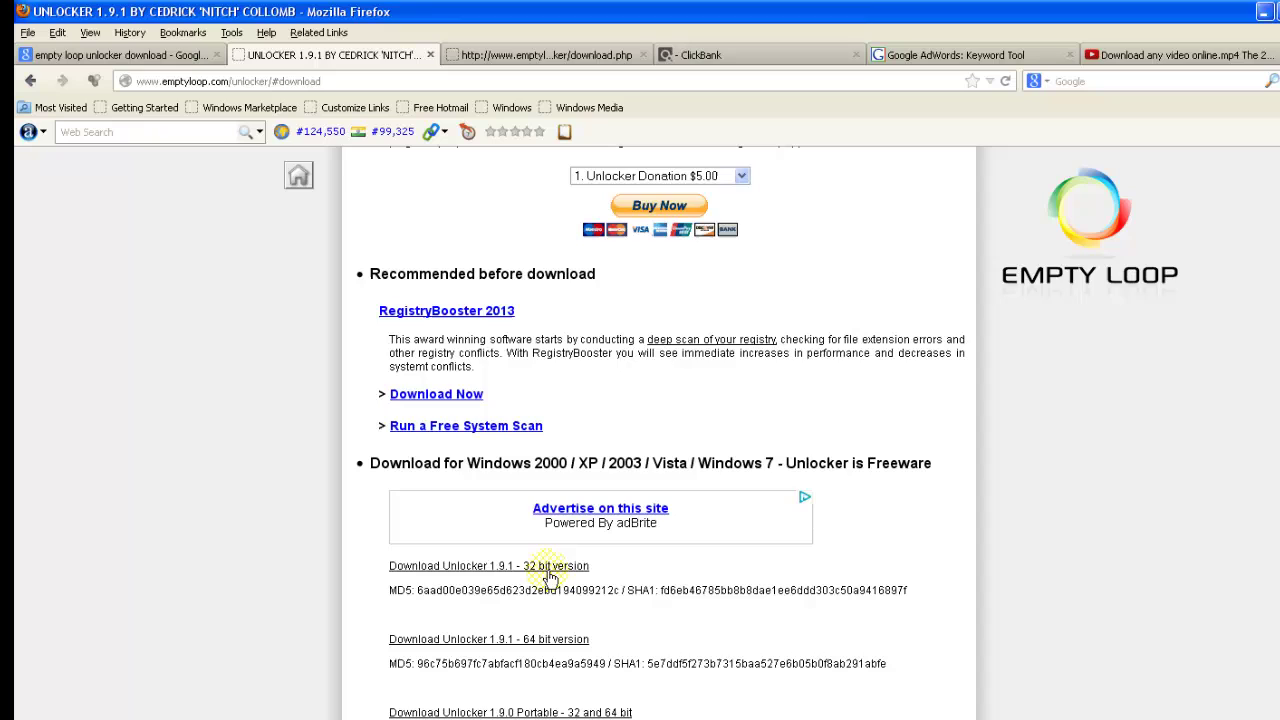
pyautogui.click(558, 641)
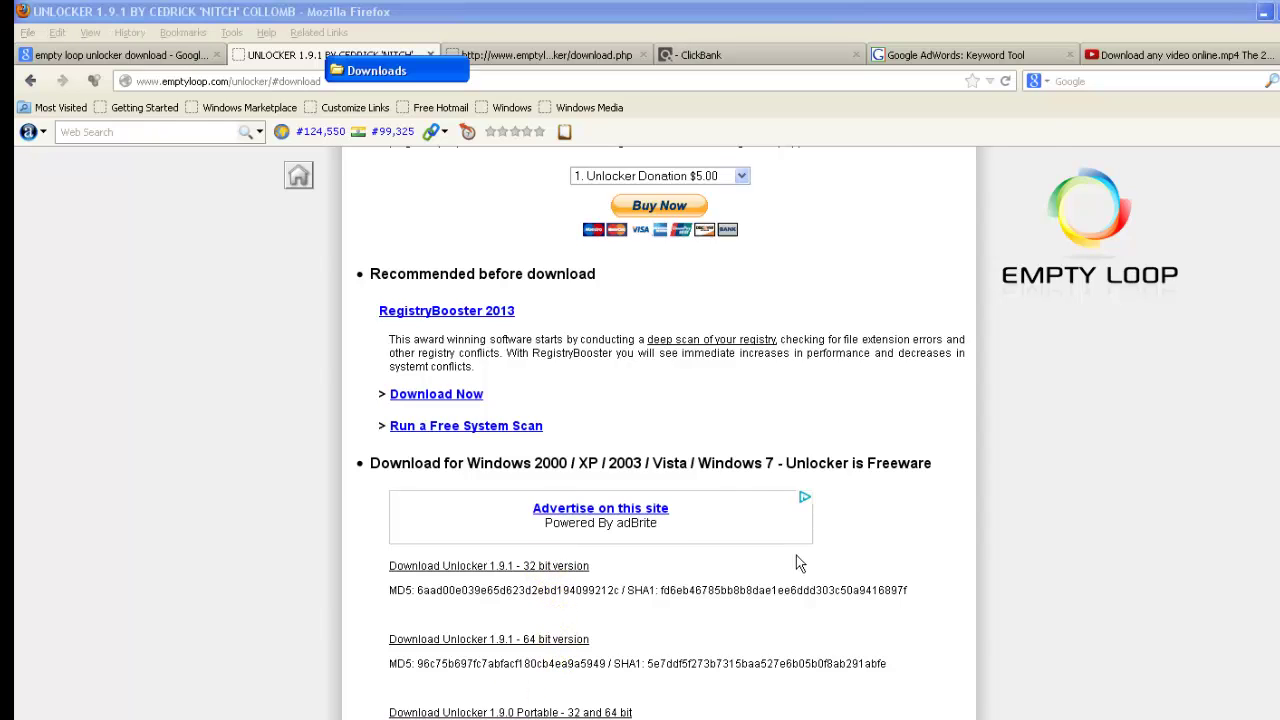
# Step: Run the downloaded Unlocker1.9.1 installer with English as the setup language
pyautogui.click(560, 568)
pyautogui.doubleClick(565, 572)
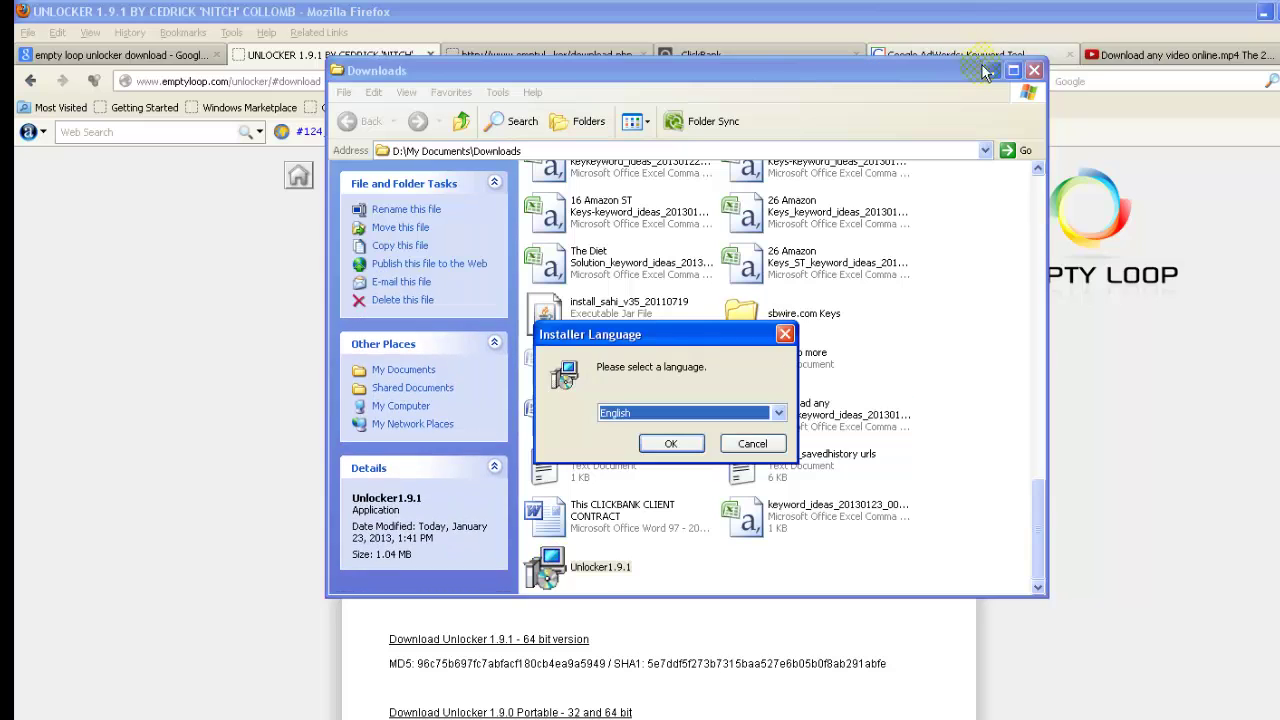
pyautogui.click(991, 70)
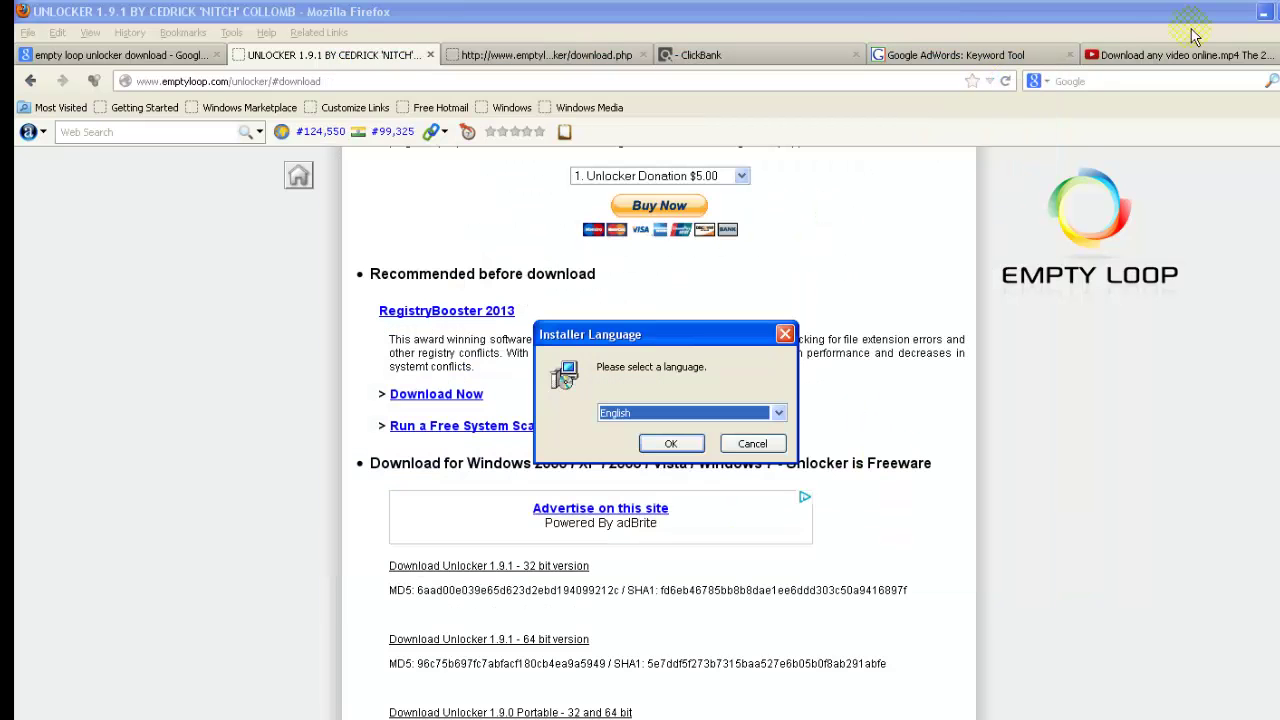
pyautogui.click(1262, 12)
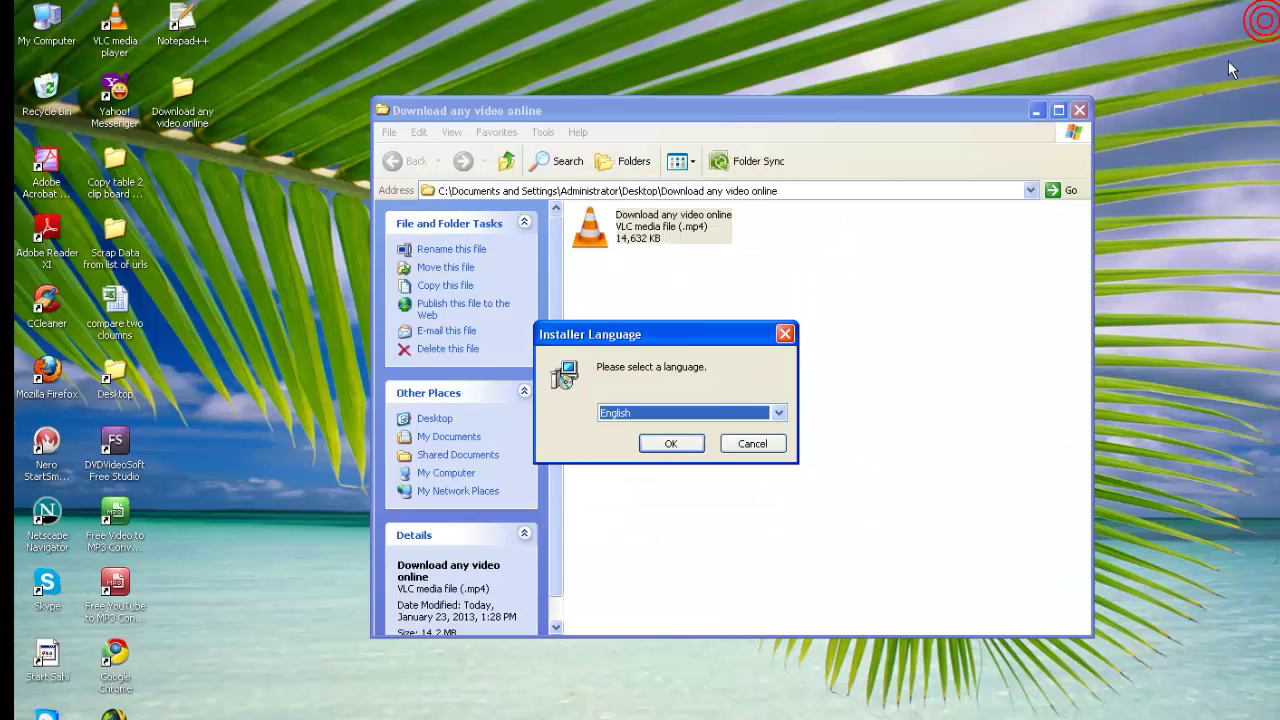
pyautogui.click(671, 443)
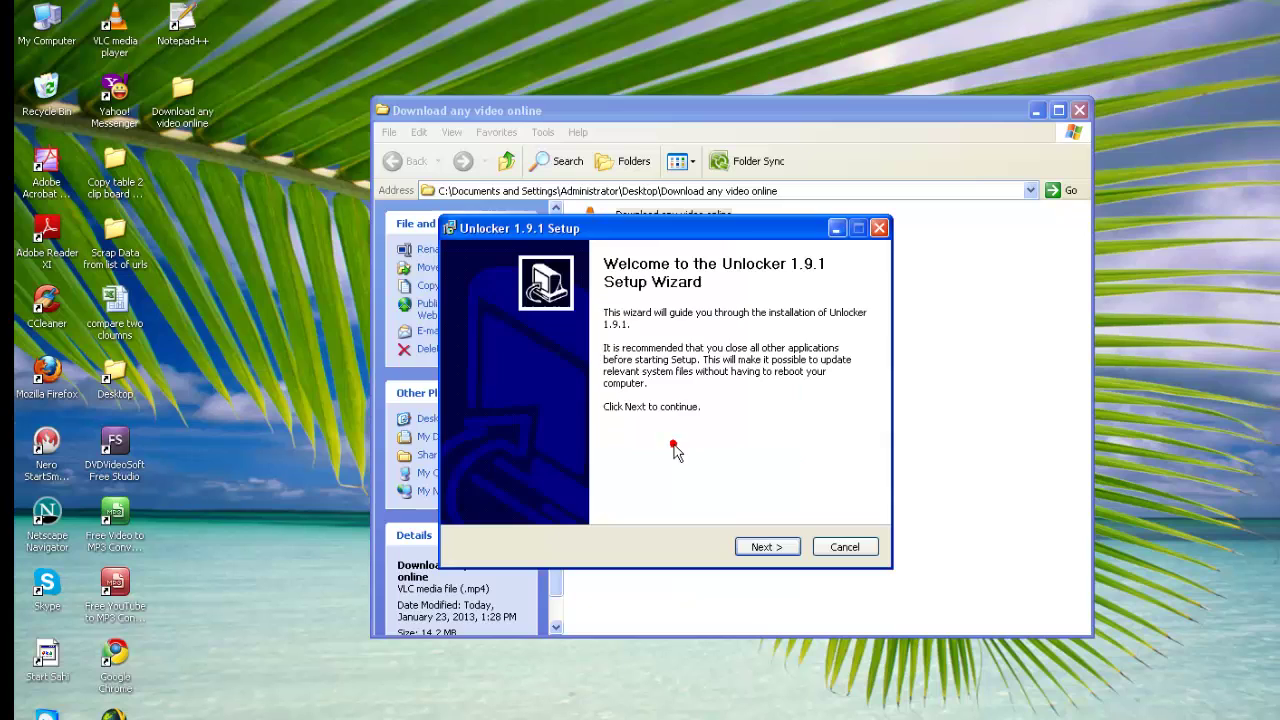
# Step: Set the setup wizard aside and reopen the options for the locked MP4 video
pyautogui.click(836, 230)
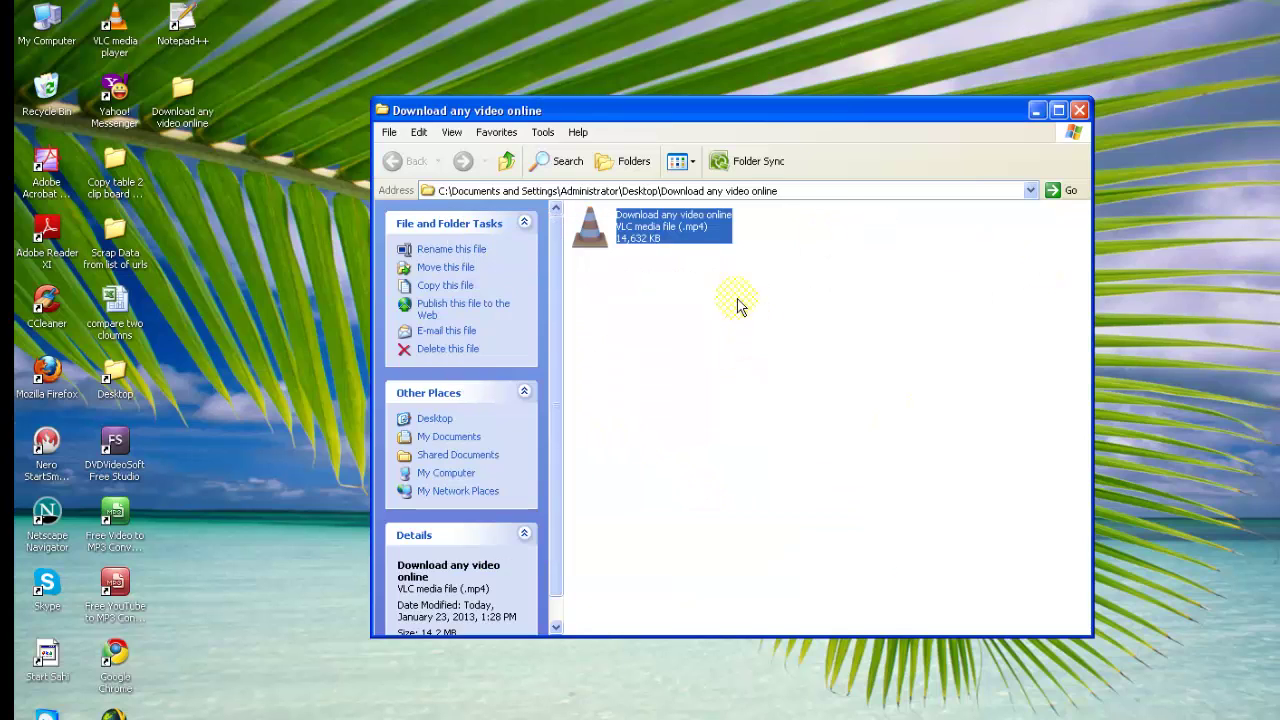
pyautogui.rightClick(739, 302)
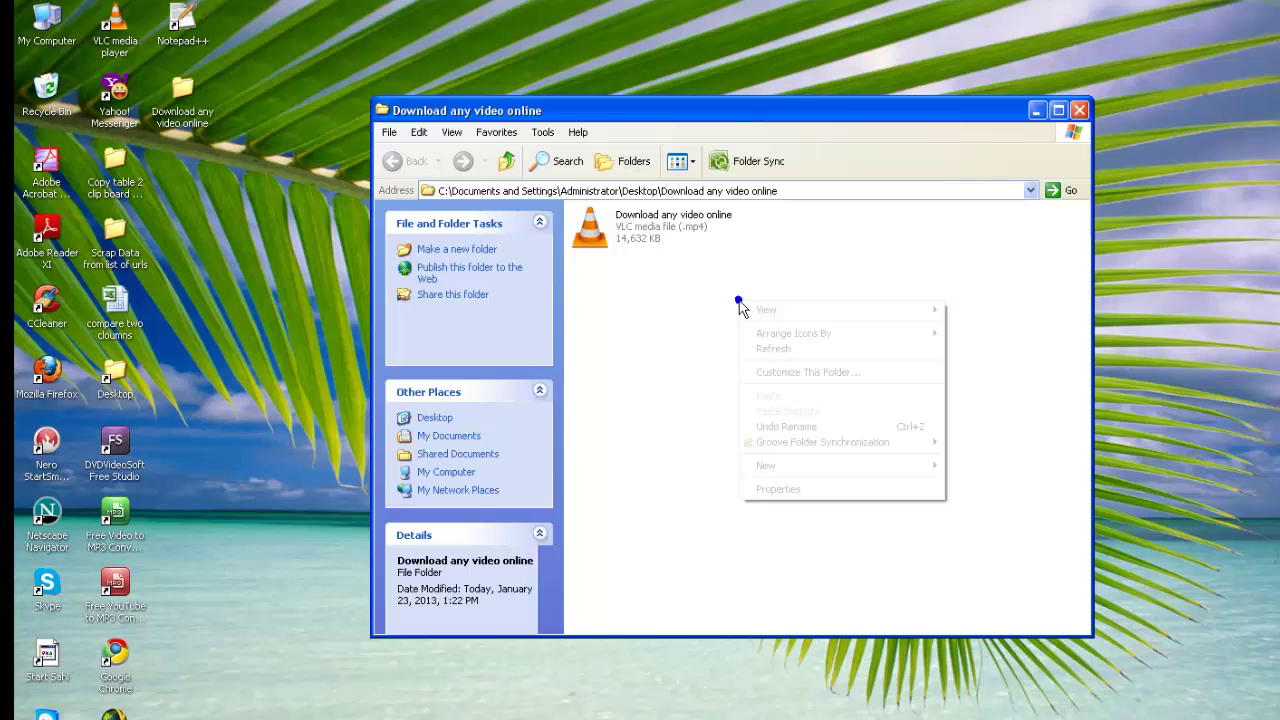
pyautogui.rightClick(596, 236)
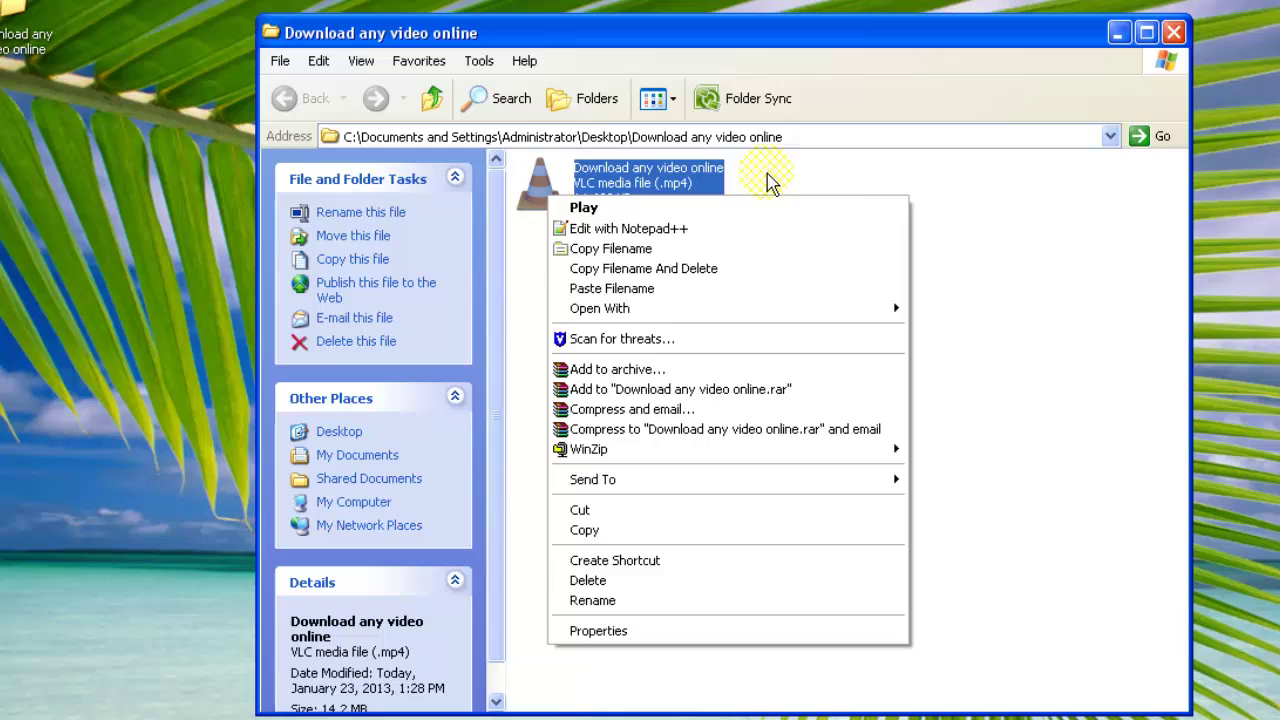
# Step: Install Unlocker 1.9.1 to the default folder without the Babylon toolbar and close the wizard
pyautogui.click(990, 533)
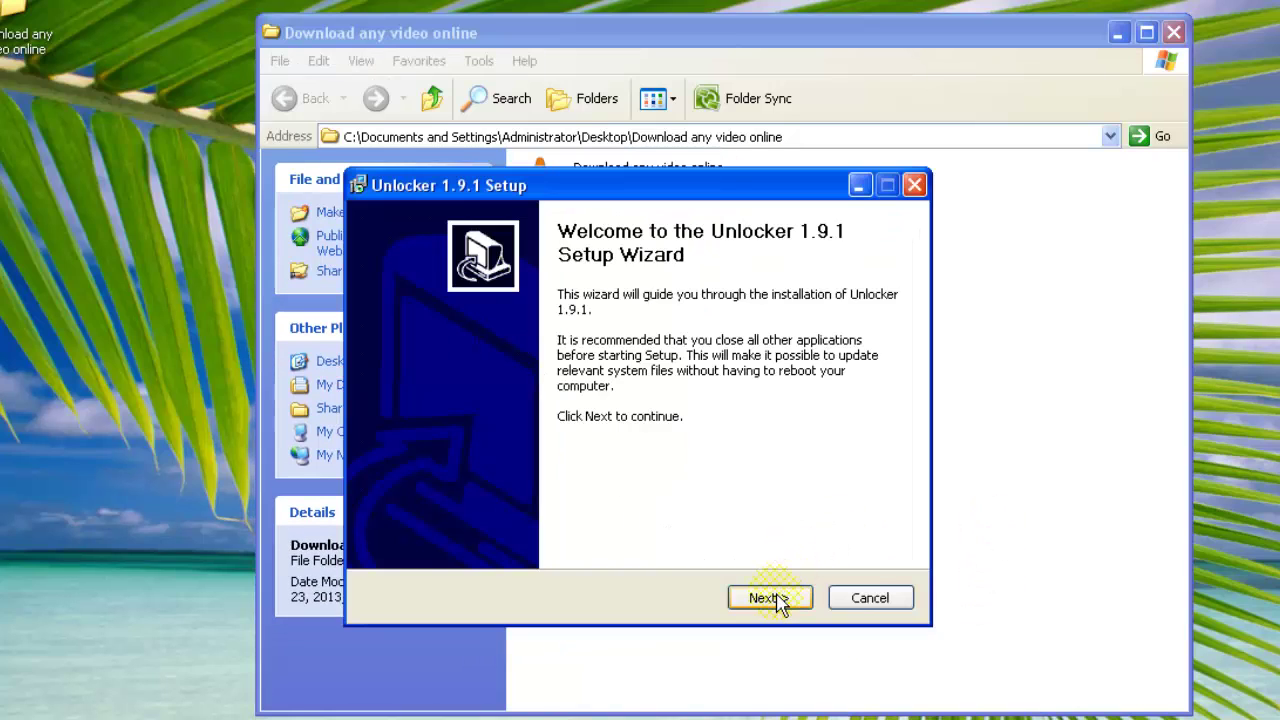
pyautogui.click(772, 598)
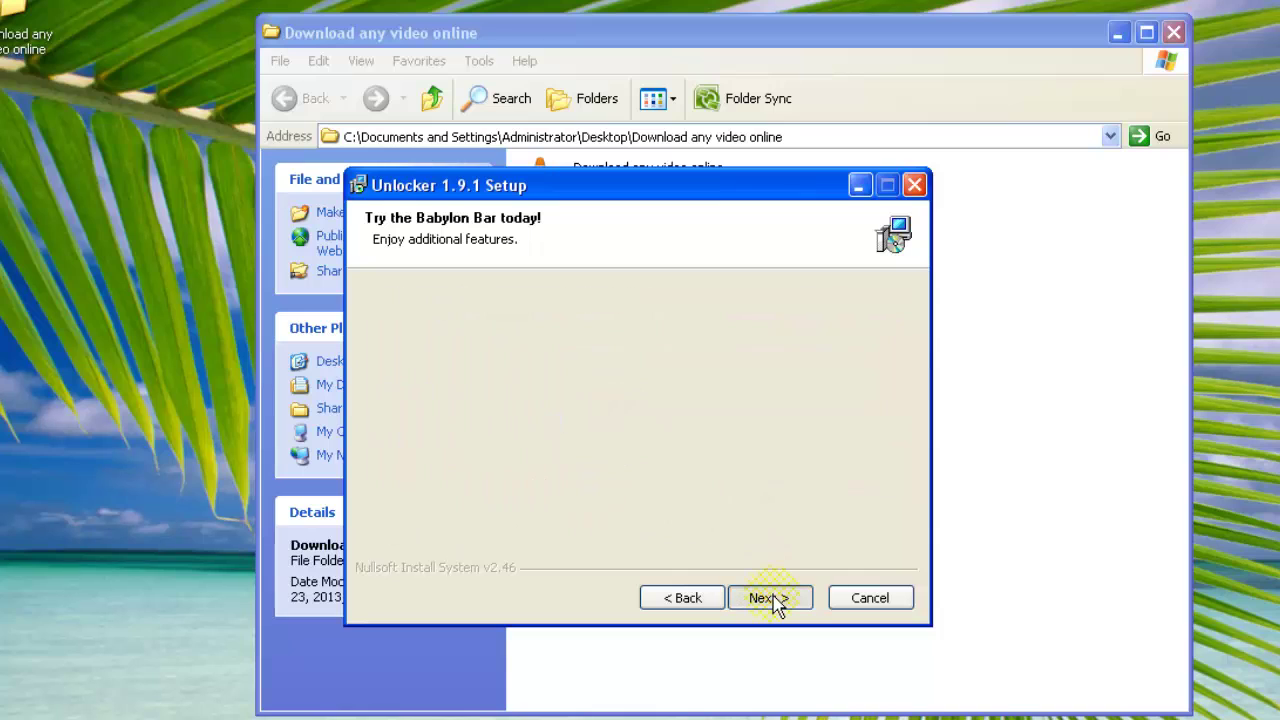
pyautogui.click(770, 598)
pyautogui.click(702, 600)
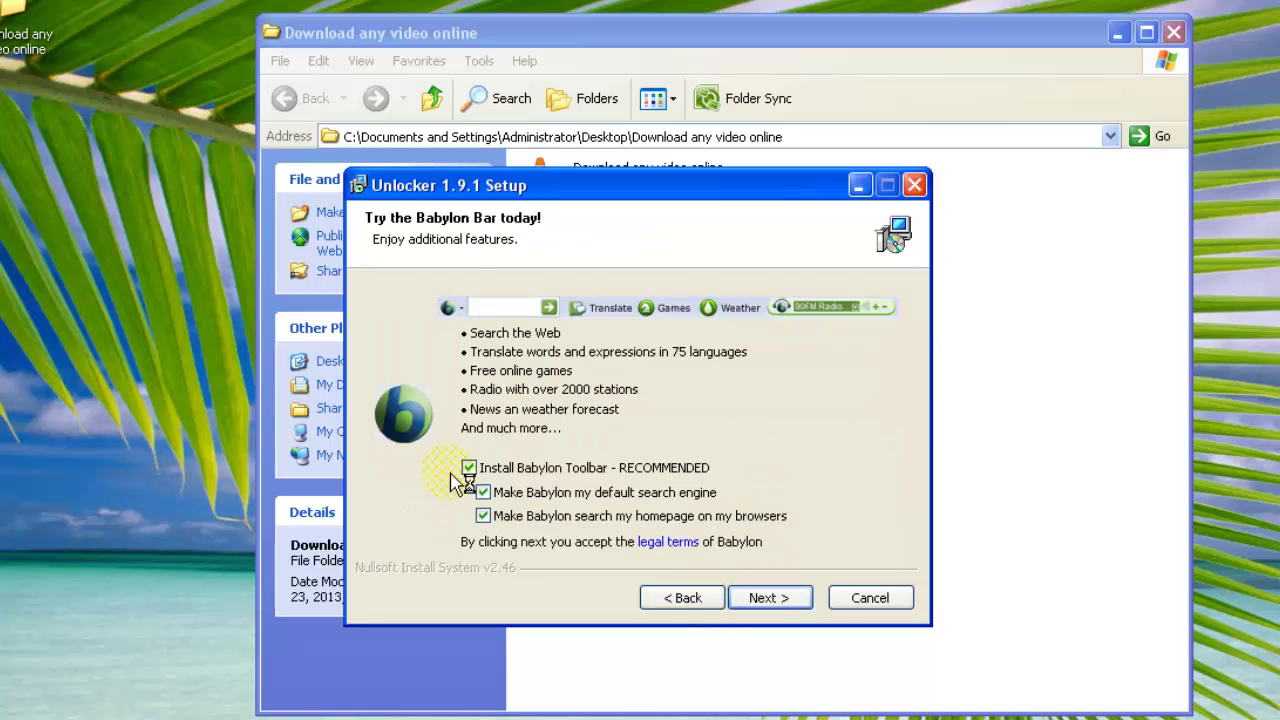
pyautogui.click(469, 467)
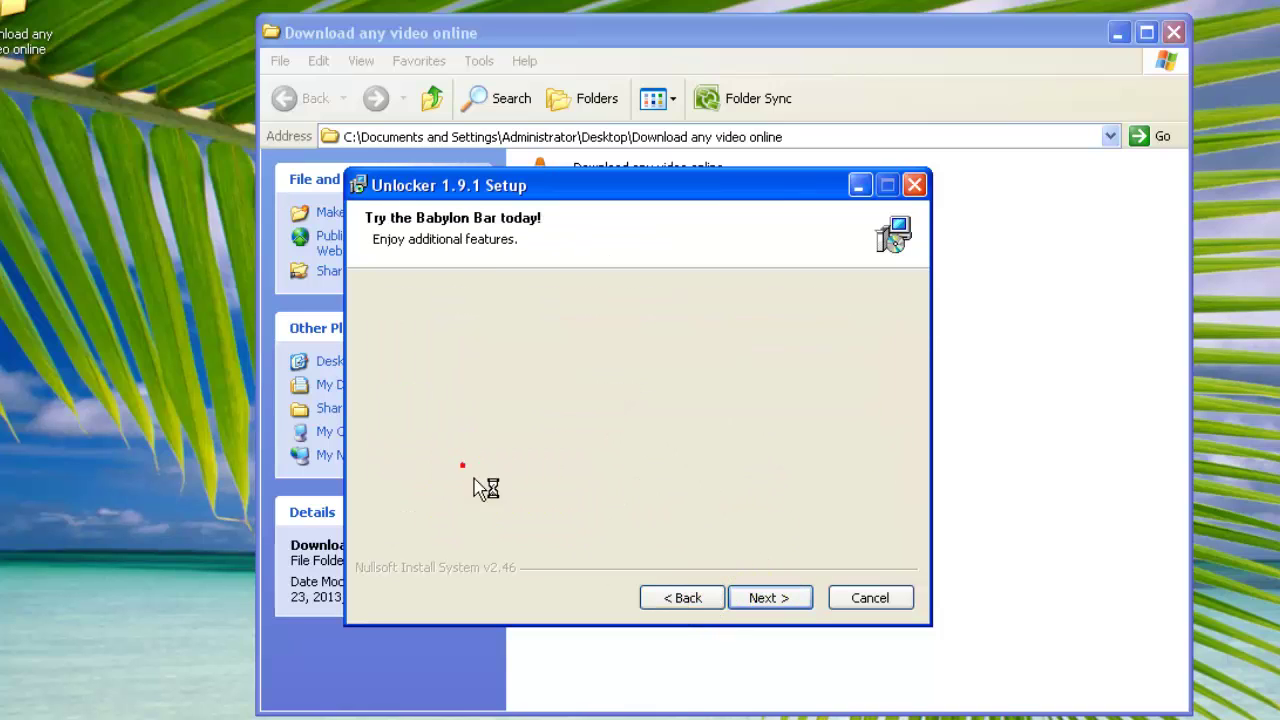
pyautogui.click(768, 598)
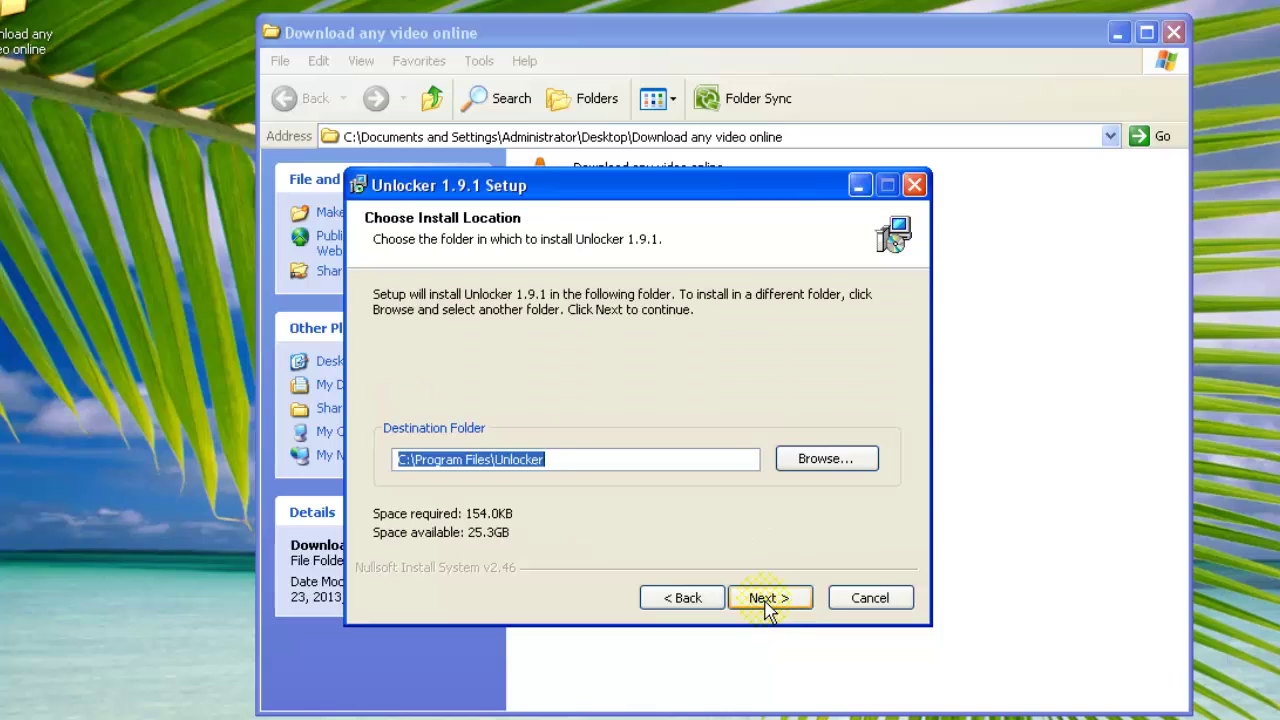
pyautogui.click(768, 598)
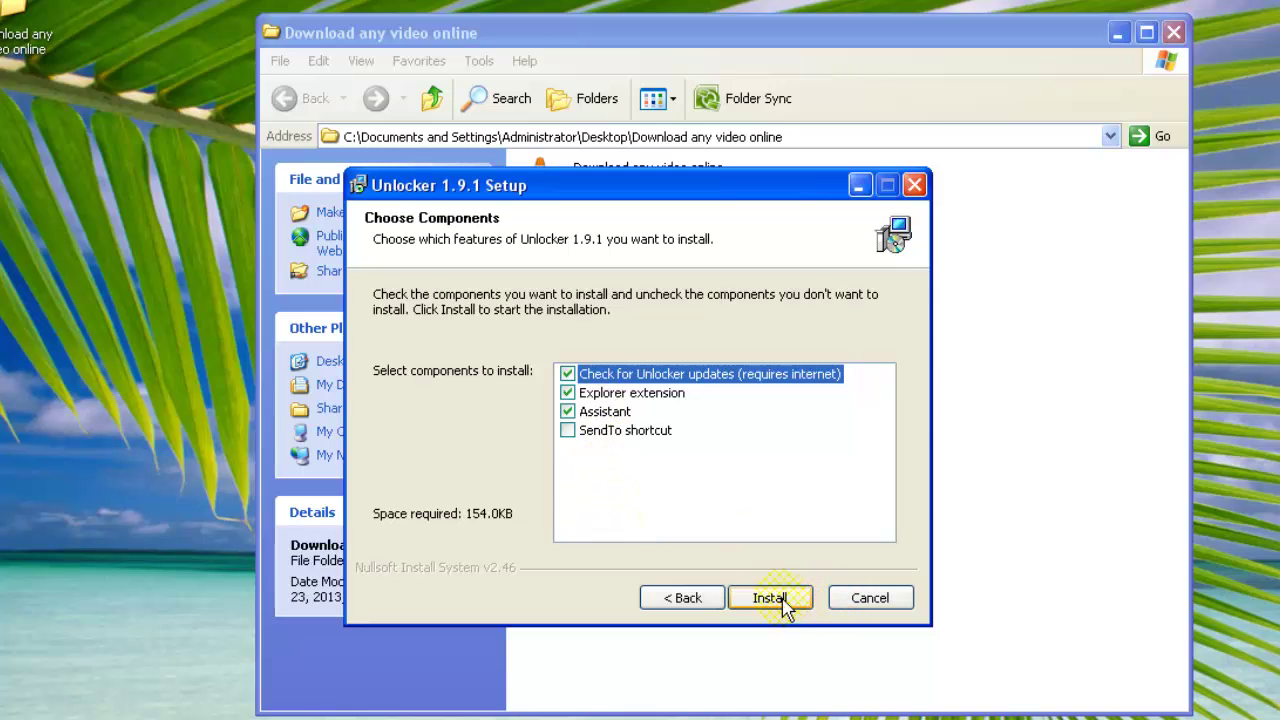
pyautogui.click(783, 604)
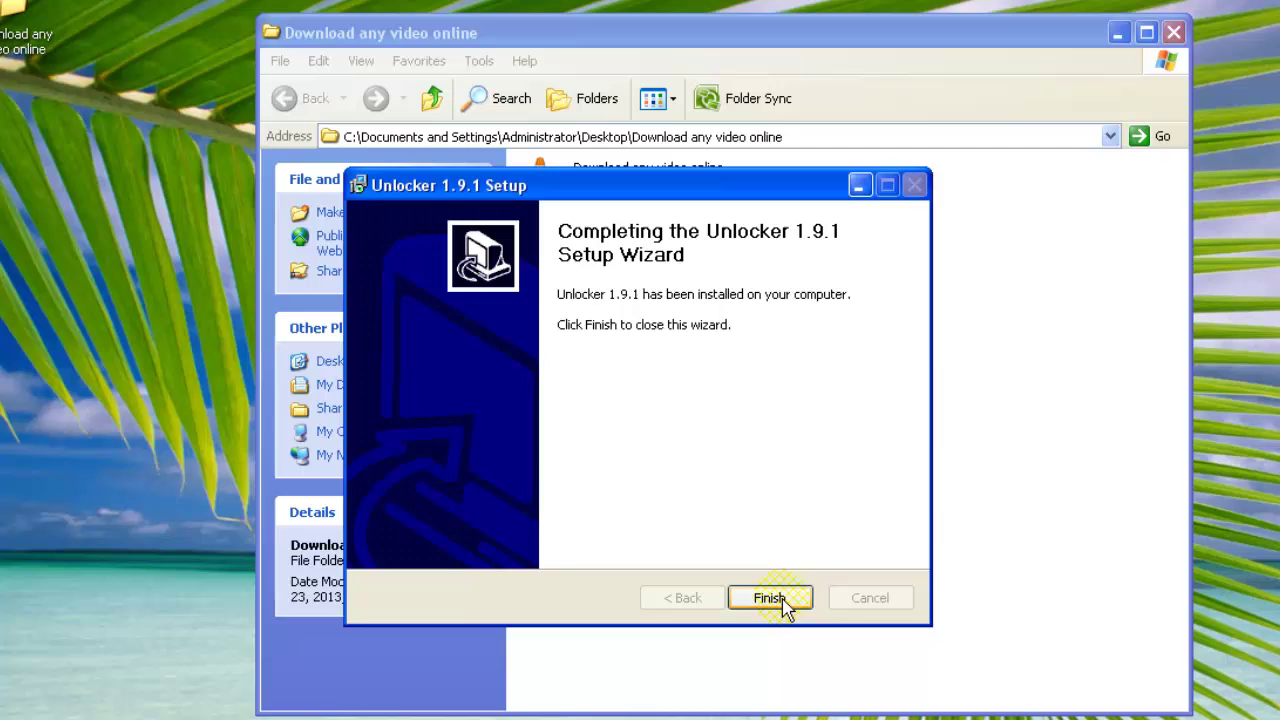
pyautogui.click(783, 604)
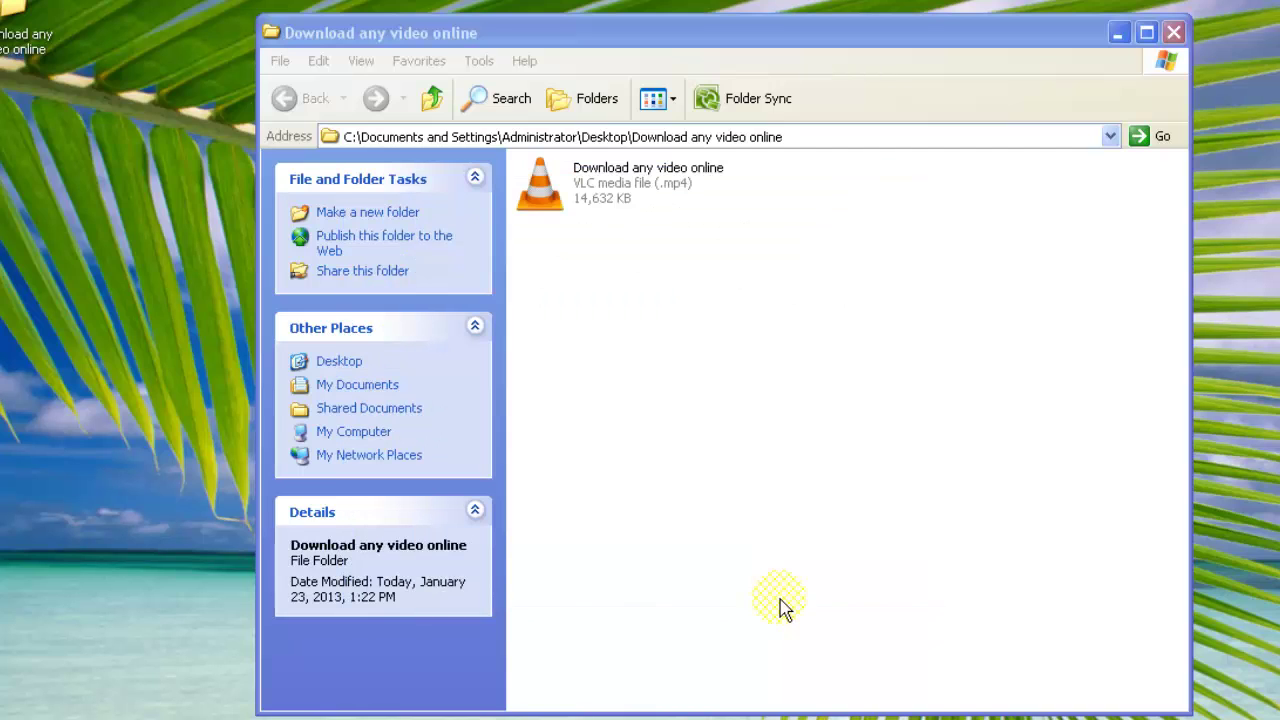
# Step: Run Unlocker on the video file and select the locking vlc.exe process
pyautogui.rightClick(540, 197)
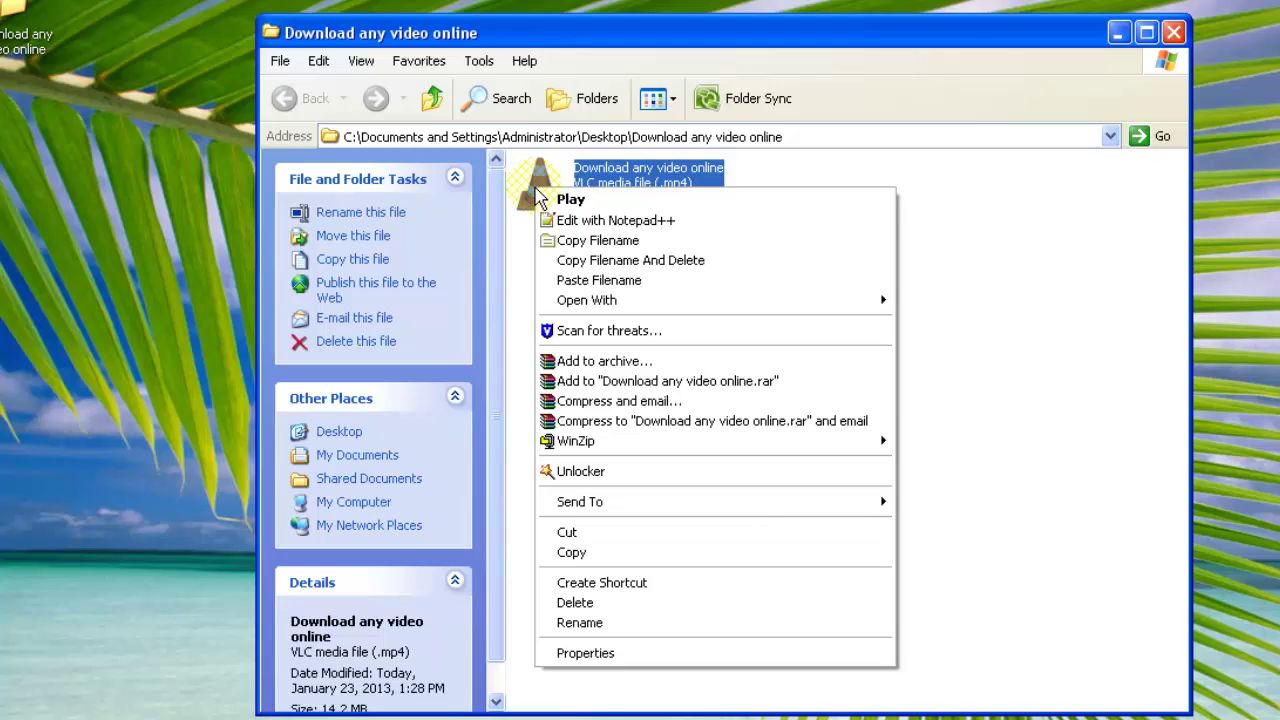
pyautogui.click(583, 472)
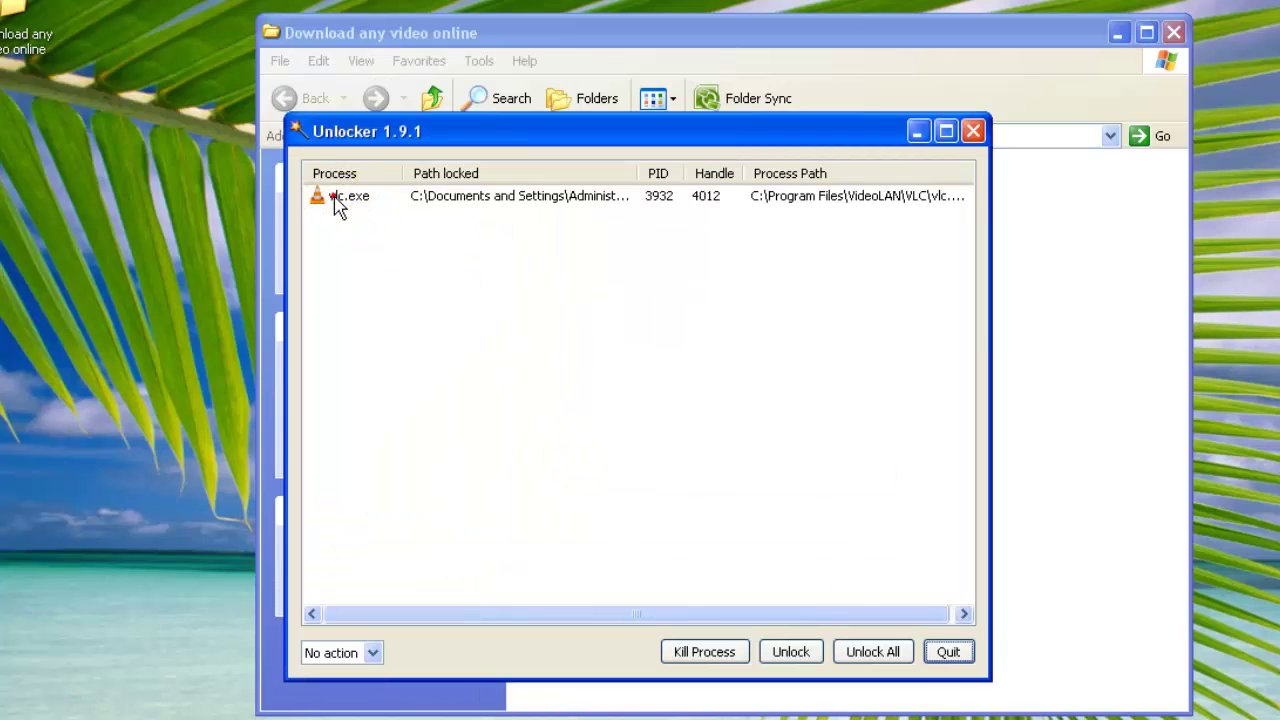
pyautogui.click(336, 201)
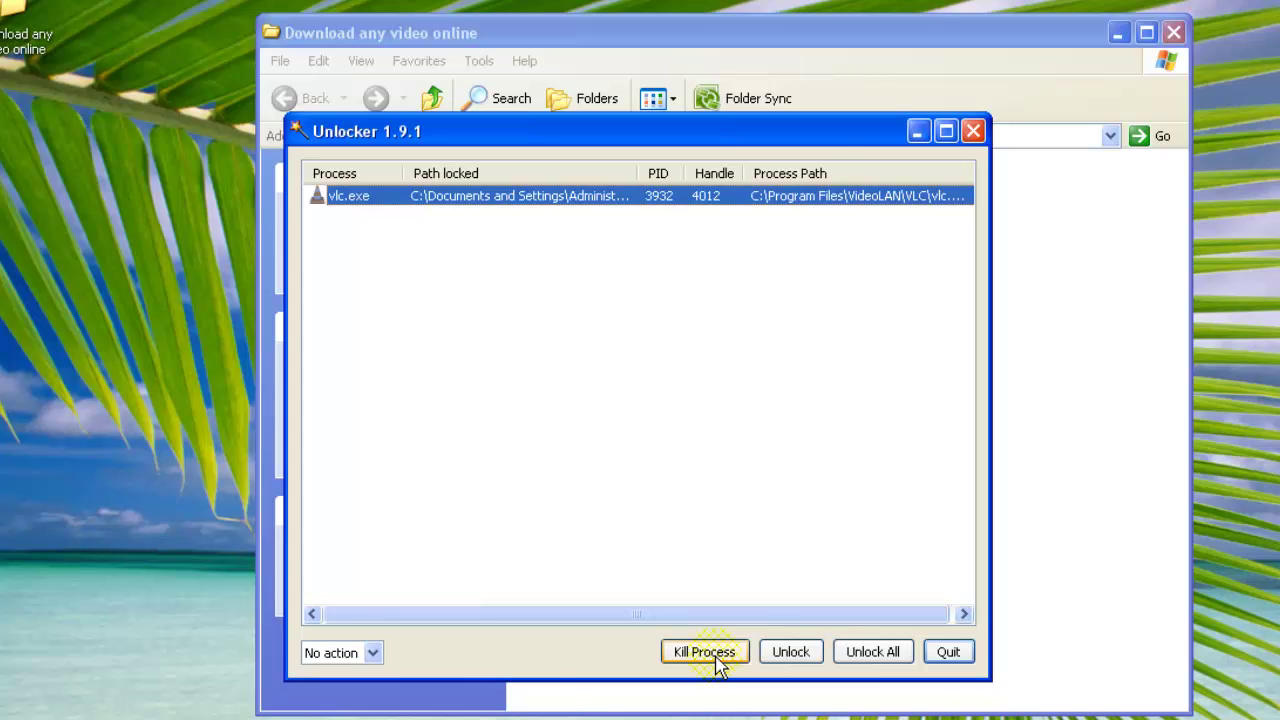
pyautogui.moveTo(822, 134); pyautogui.dragTo(1218, 186)
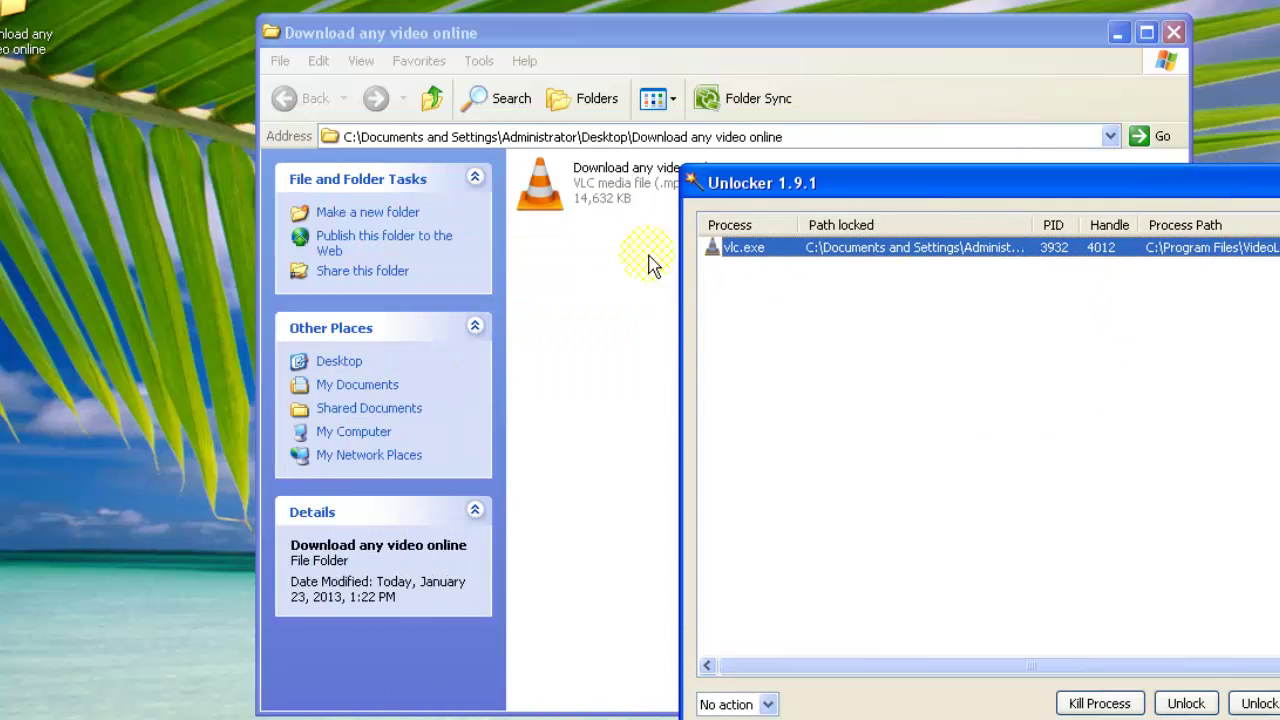
pyautogui.moveTo(960, 200); pyautogui.dragTo(763, 107)
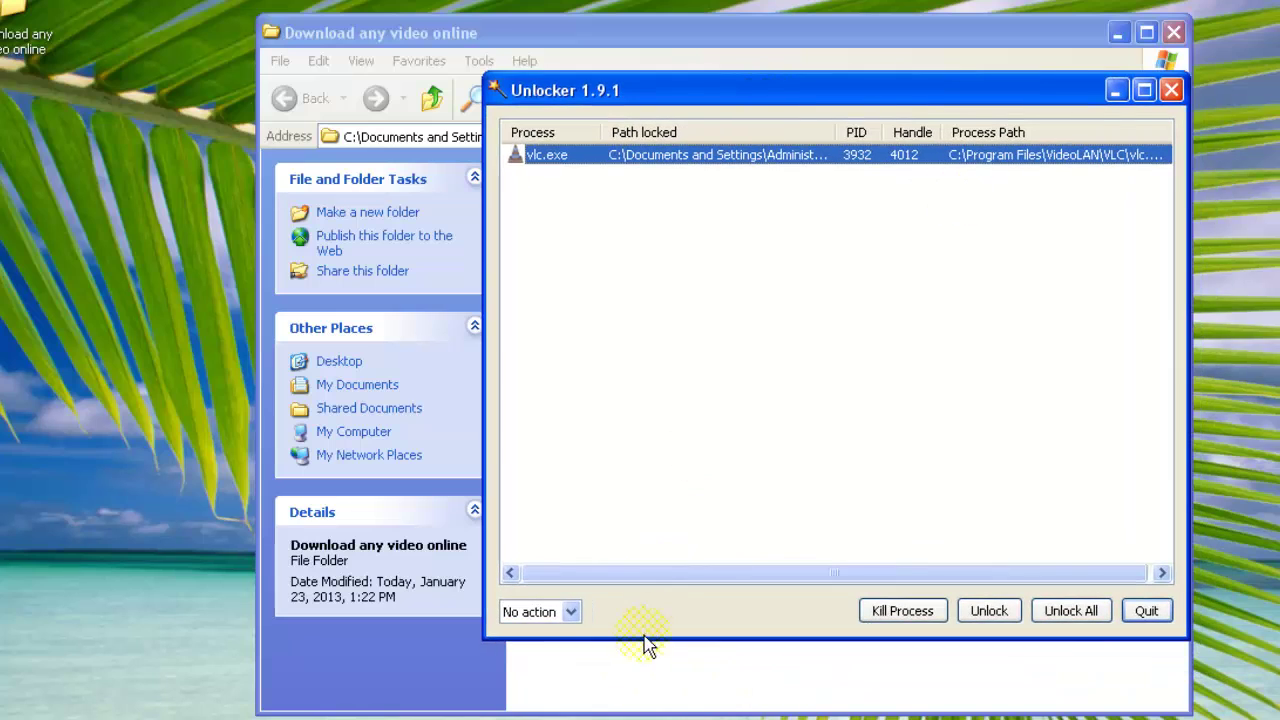
# Step: Set the action to Delete, kill vlc.exe, and confirm the video's deletion
pyautogui.click(572, 612)
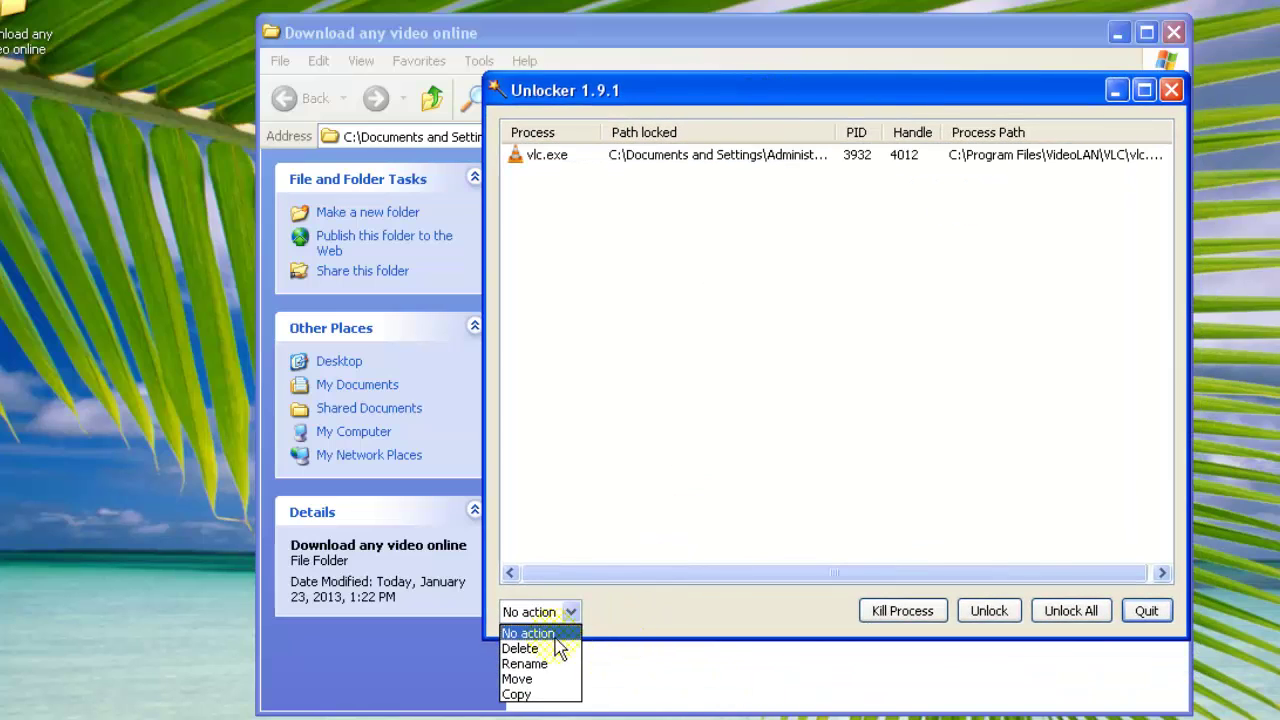
pyautogui.click(556, 648)
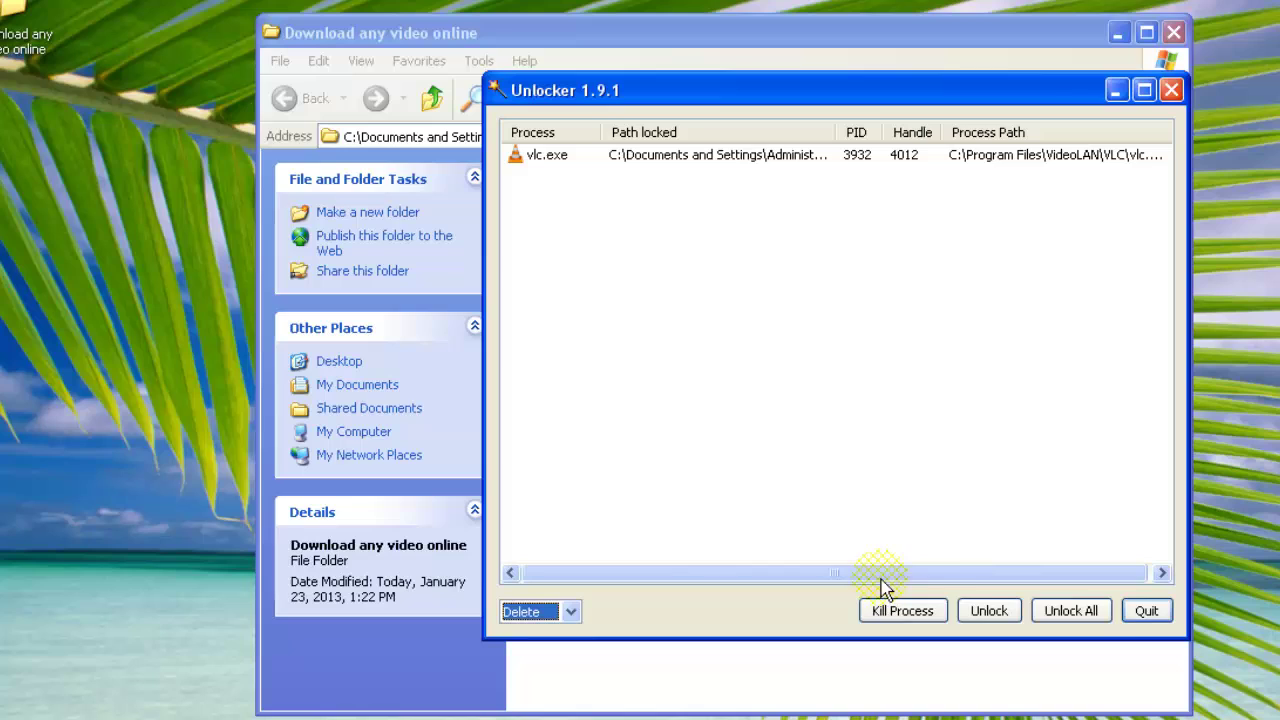
pyautogui.click(533, 160)
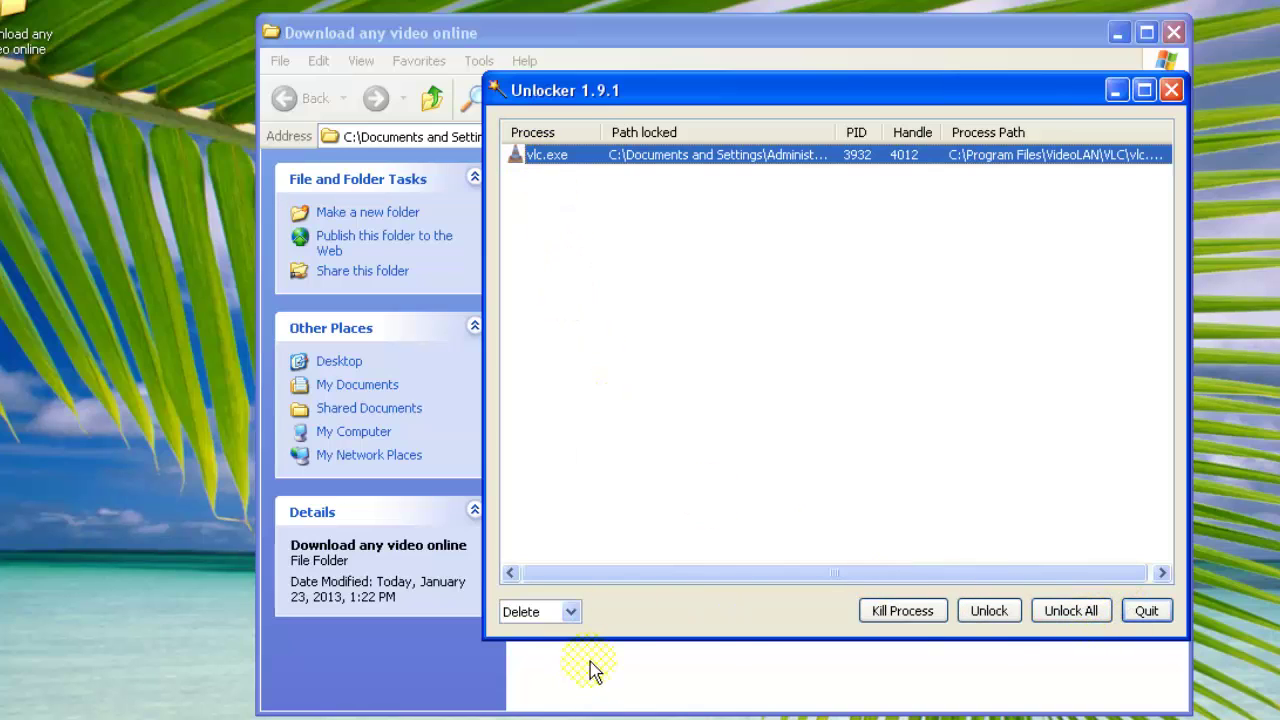
pyautogui.click(905, 612)
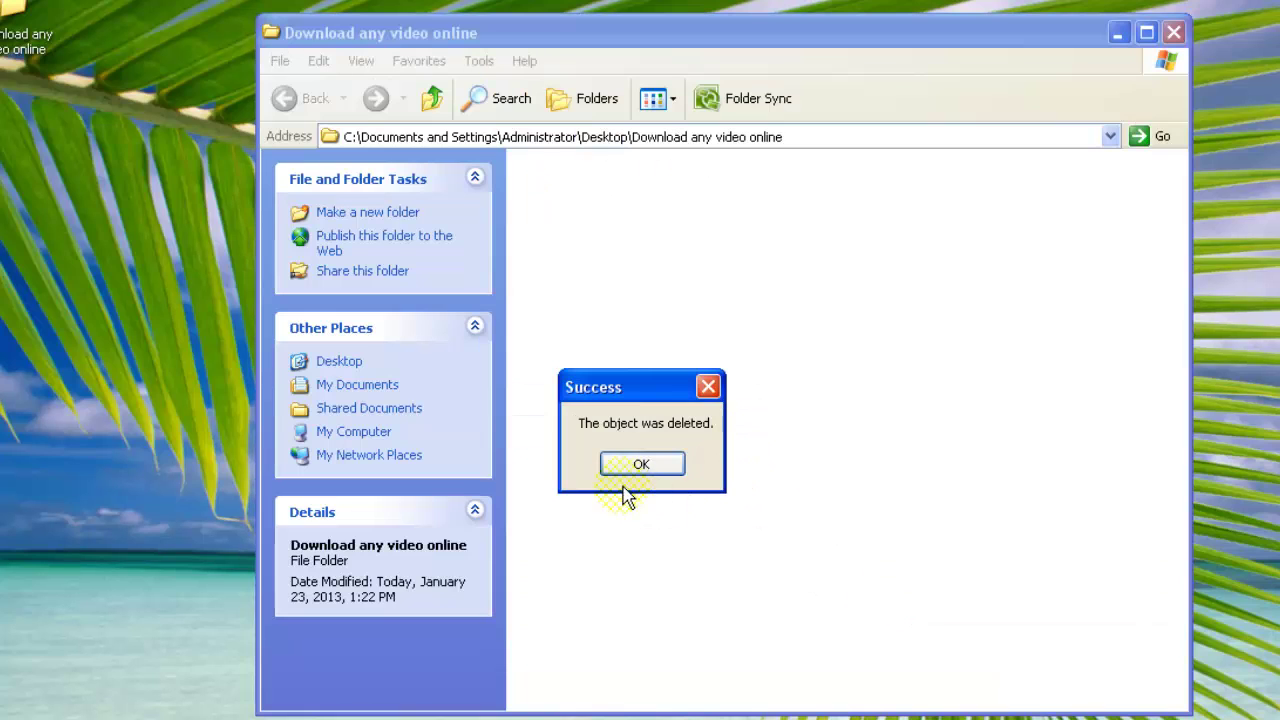
pyautogui.click(632, 466)
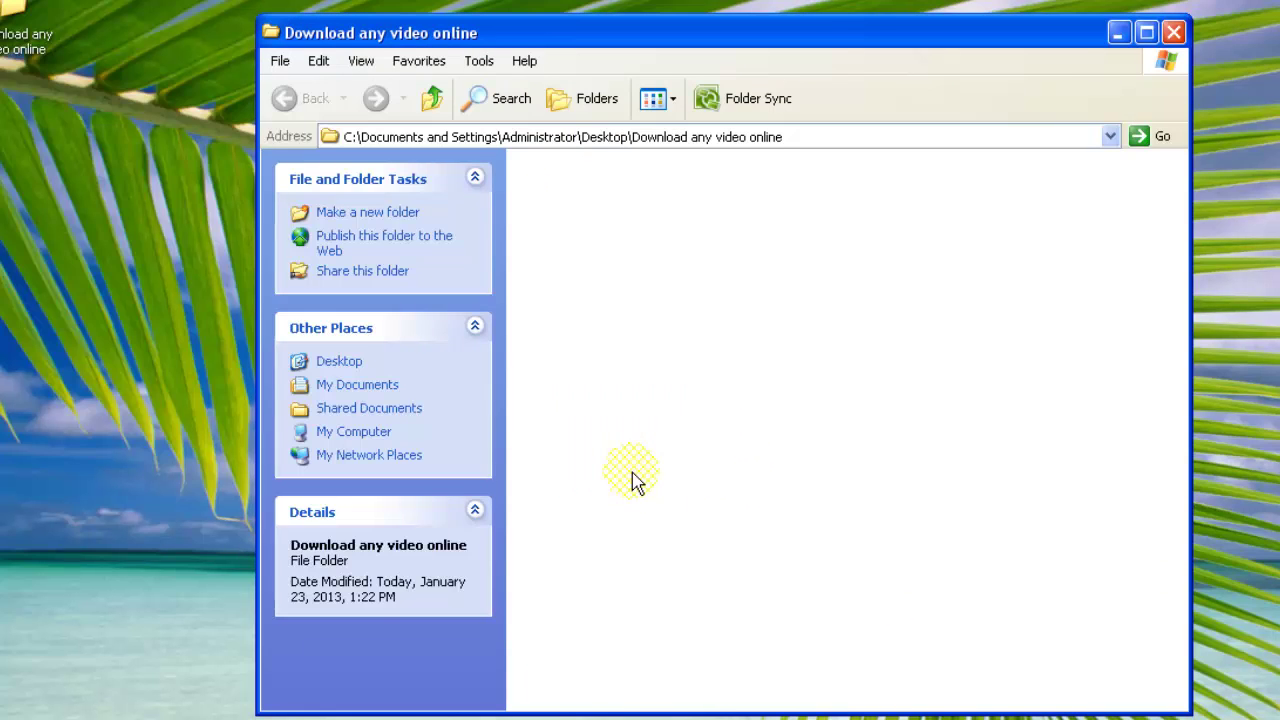